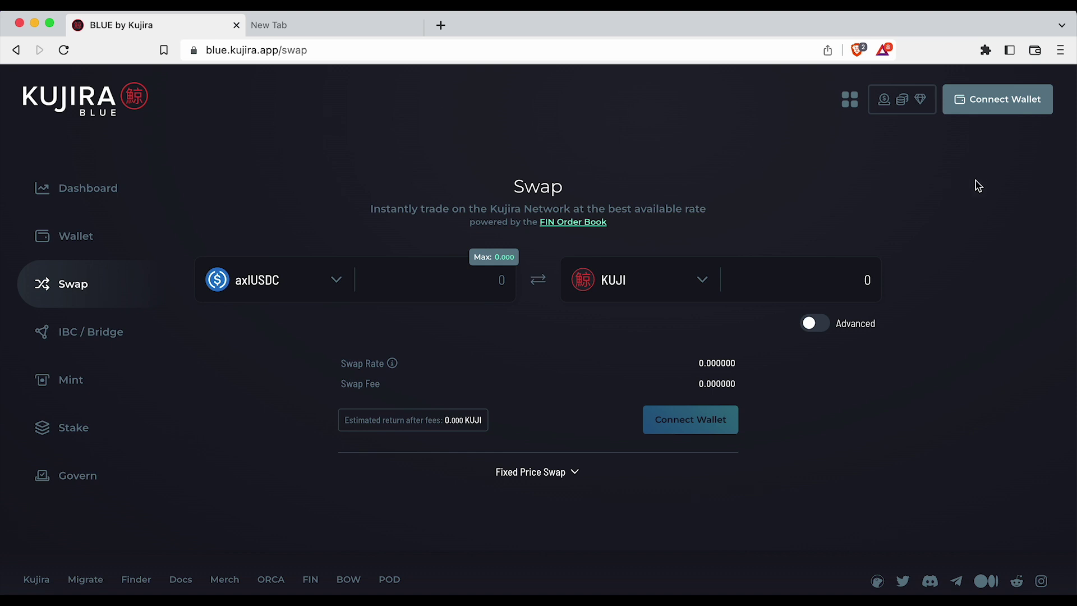
Step: Connect the Keplr wallet and set the swap to trade KUJI for USK
{"action": "left_click", "coordinate": [1000, 107]}
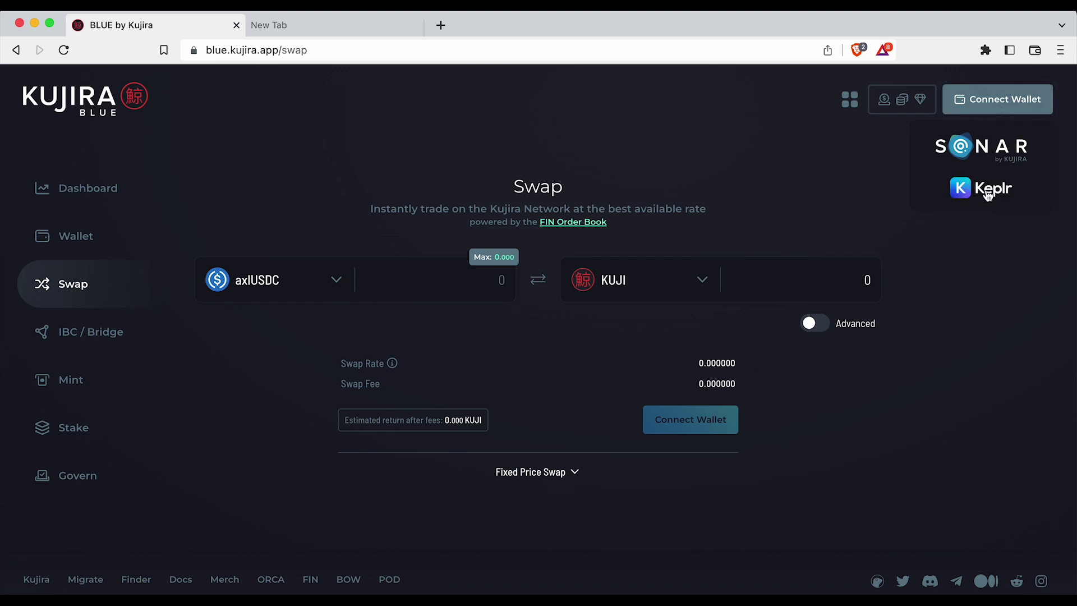
{"action": "left_click", "coordinate": [988, 194]}
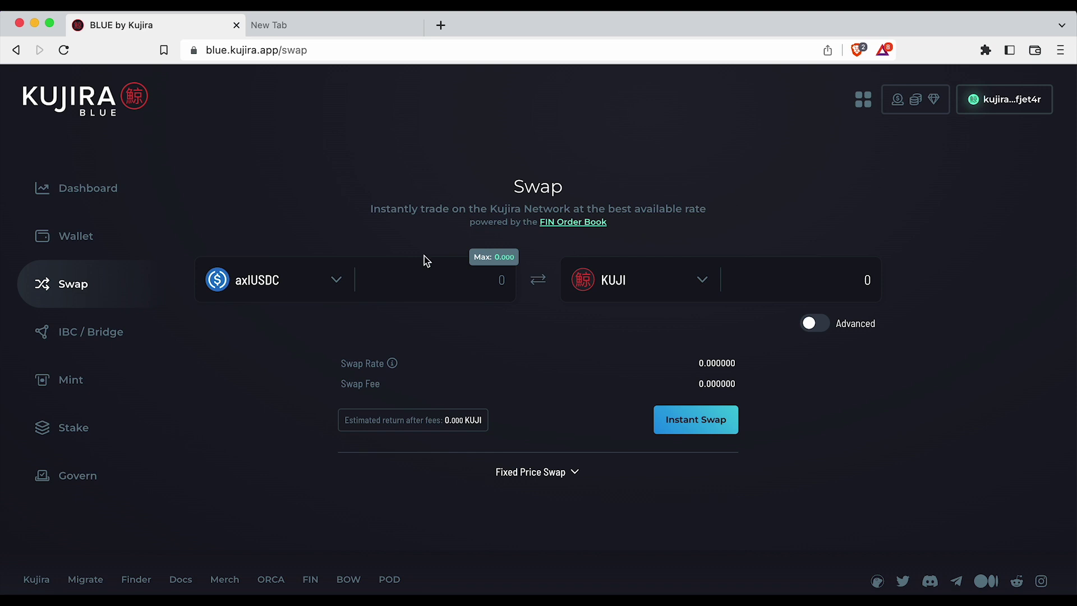
{"action": "left_click", "coordinate": [287, 286]}
{"action": "scroll", "coordinate": [259, 392], "scroll_direction": "down", "scroll_amount": 10}
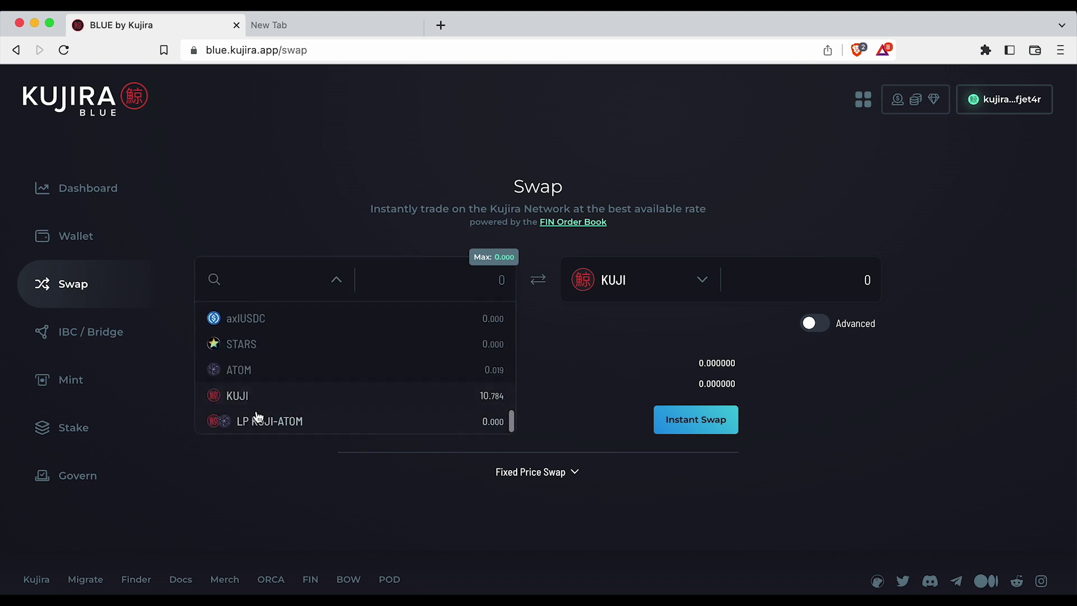
{"action": "left_click", "coordinate": [256, 398]}
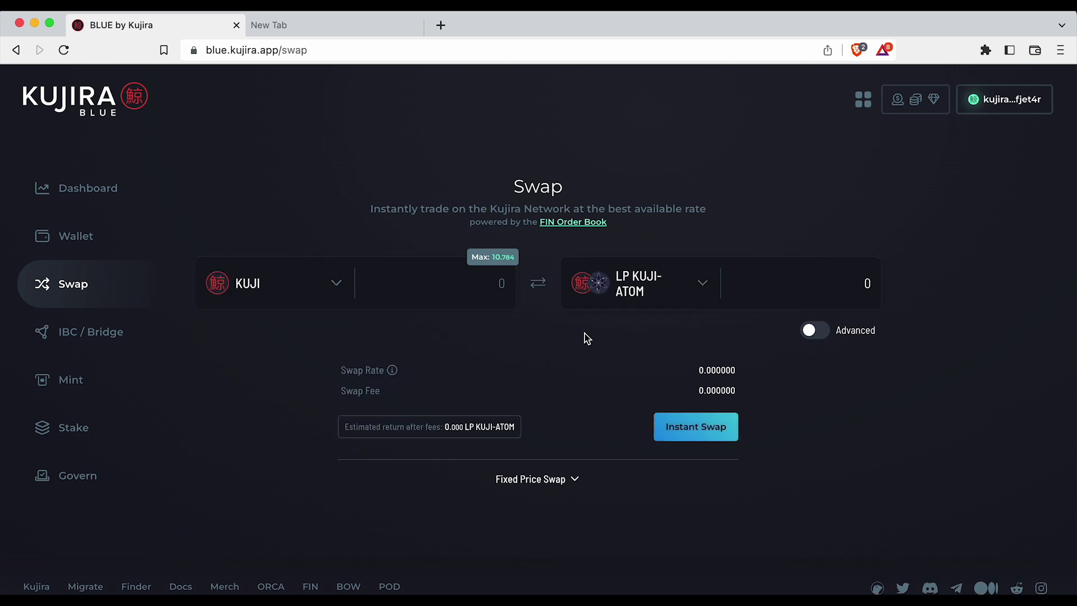
{"action": "left_click", "coordinate": [645, 283]}
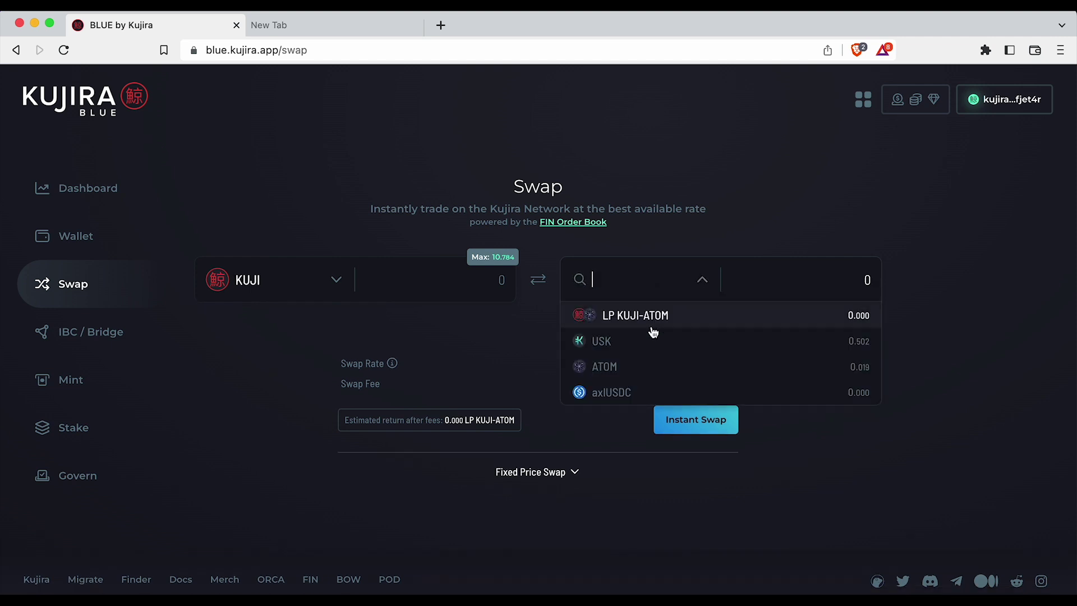
{"action": "scroll", "coordinate": [650, 331], "scroll_direction": "down", "scroll_amount": 2}
{"action": "left_click", "coordinate": [606, 304]}
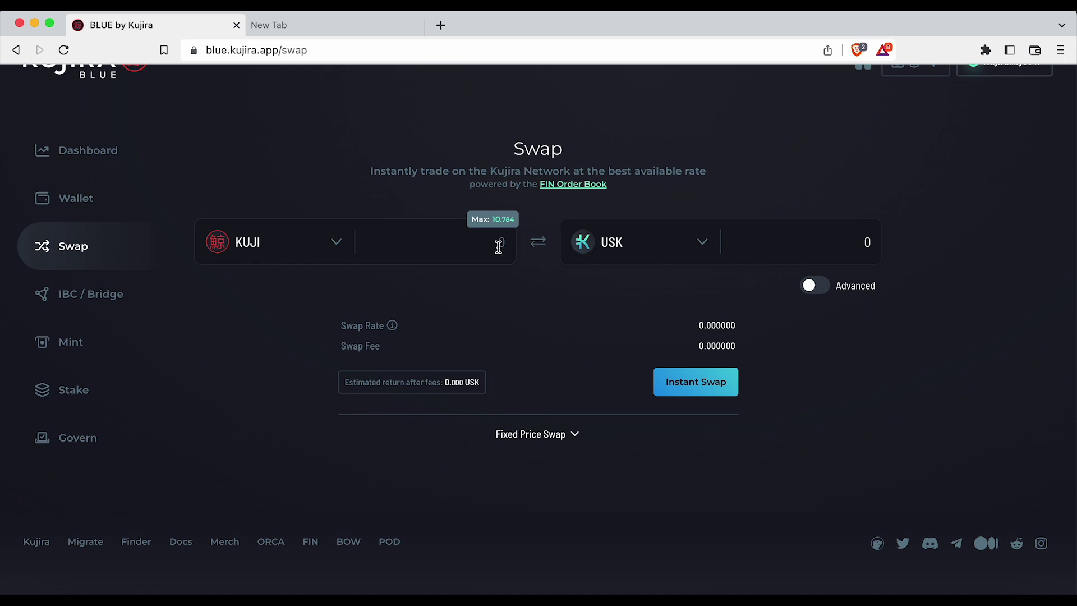
Step: Submit an instant swap of 1 KUJI with a 1% slippage limit under Advanced
{"action": "type", "text": "1"}
{"action": "left_click", "coordinate": [815, 291]}
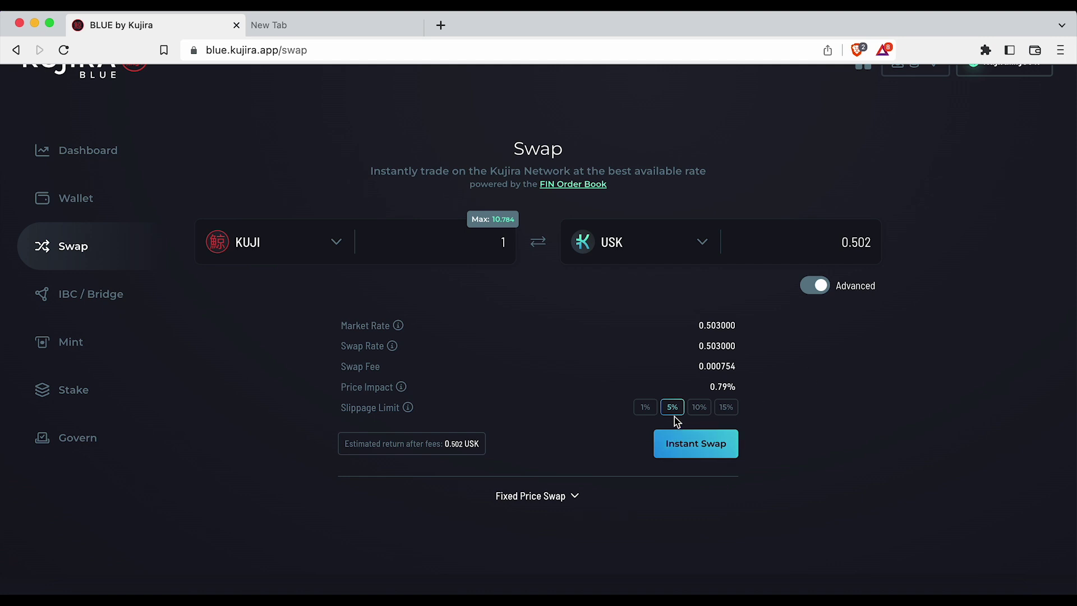
{"action": "left_click", "coordinate": [645, 408]}
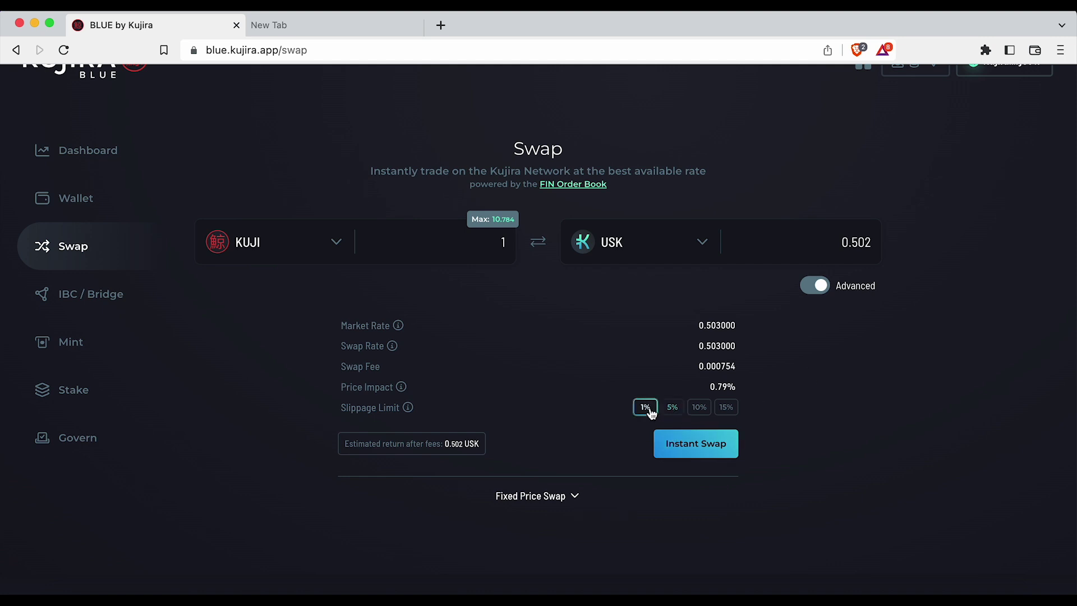
{"action": "left_click", "coordinate": [696, 451]}
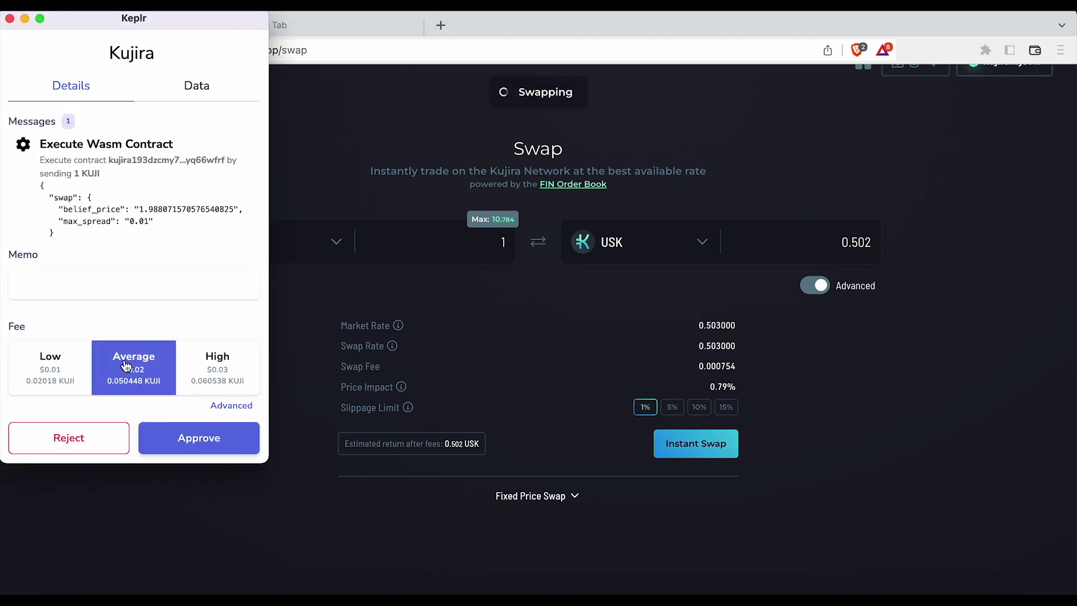
Step: Approve the 1 KUJI swap in Keplr with the Low fee, leaving 9.763 KUJI available
{"action": "left_click", "coordinate": [59, 377]}
{"action": "left_click", "coordinate": [211, 453]}
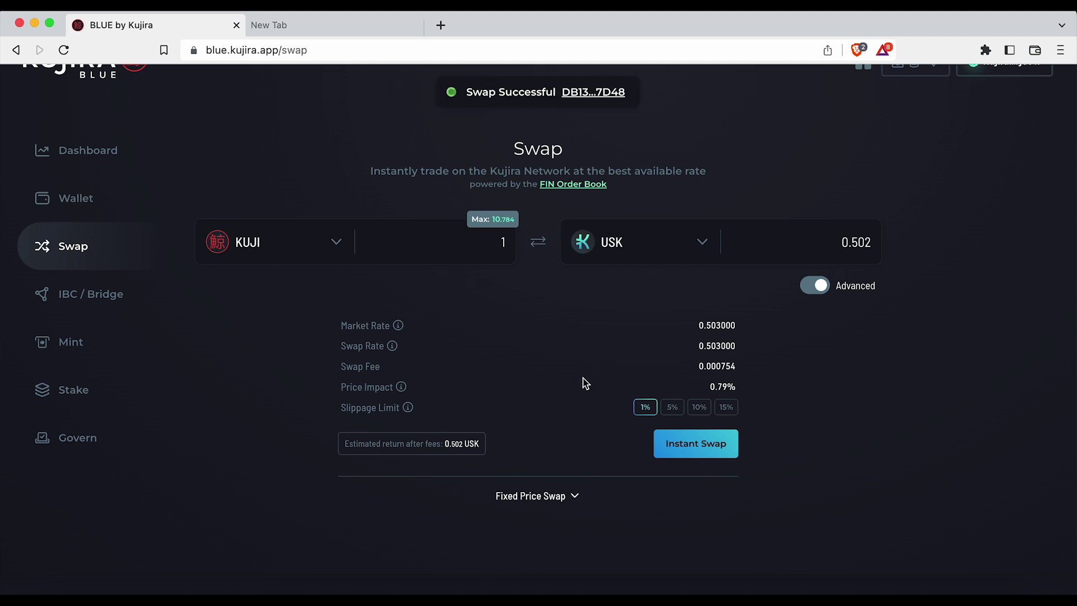
{"action": "scroll", "coordinate": [621, 436], "scroll_direction": "down", "scroll_amount": 2}
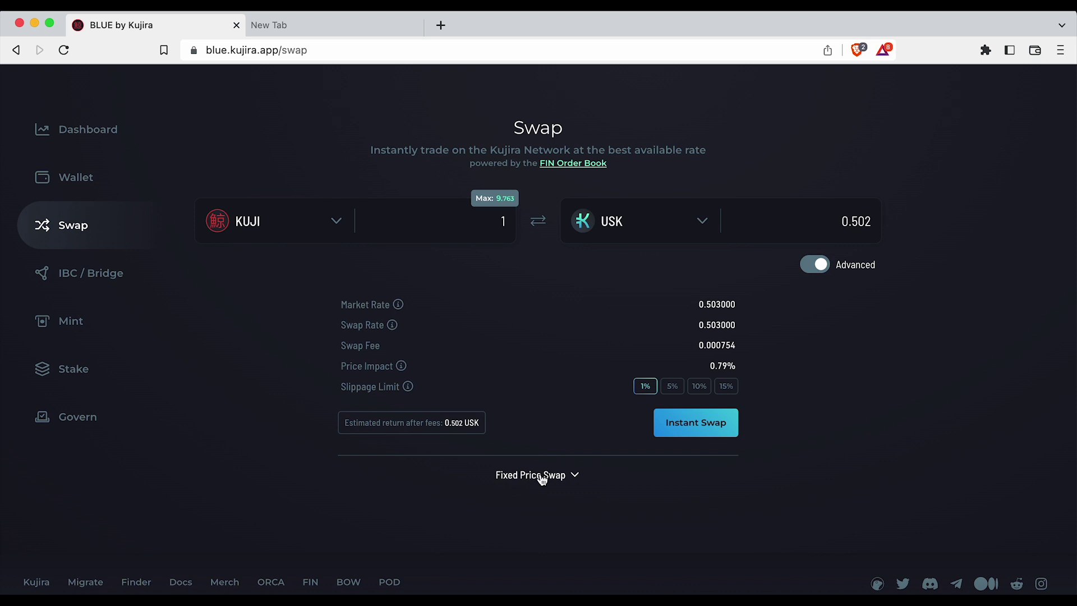
Step: Reveal the fixed price swap details for a 1 KUJI order at 0.503 USK
{"action": "left_click", "coordinate": [542, 477]}
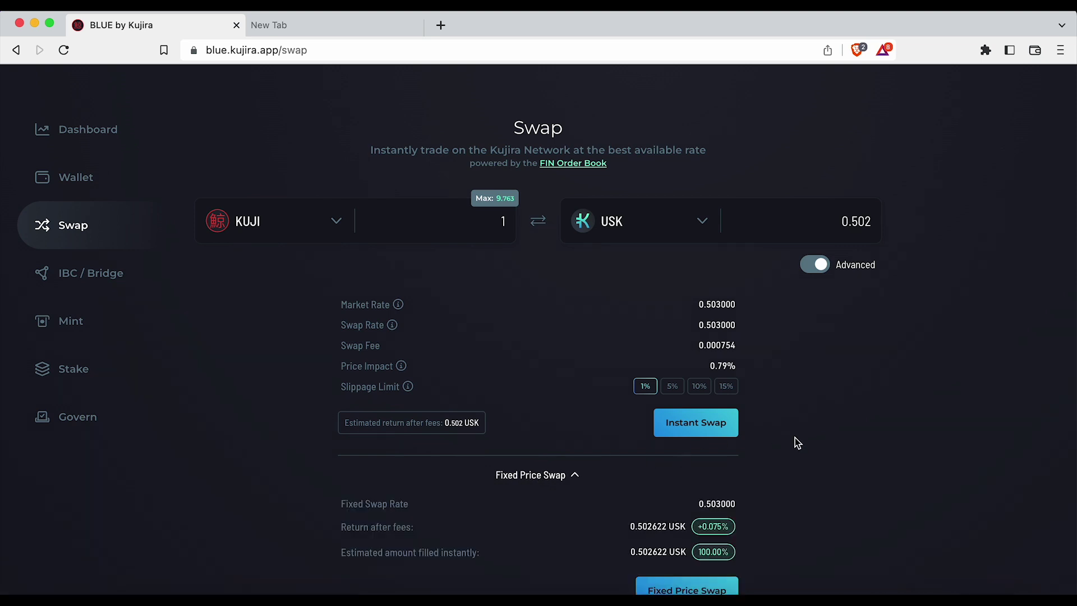
{"action": "scroll", "coordinate": [796, 438], "scroll_direction": "down", "scroll_amount": 3}
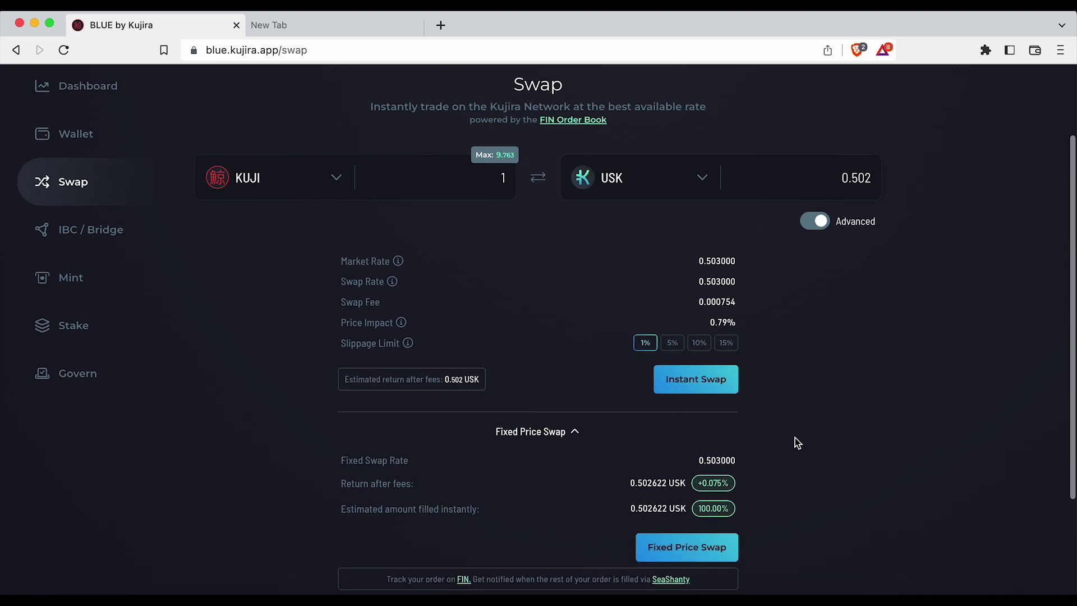
{"action": "scroll", "coordinate": [796, 443], "scroll_direction": "down", "scroll_amount": 2}
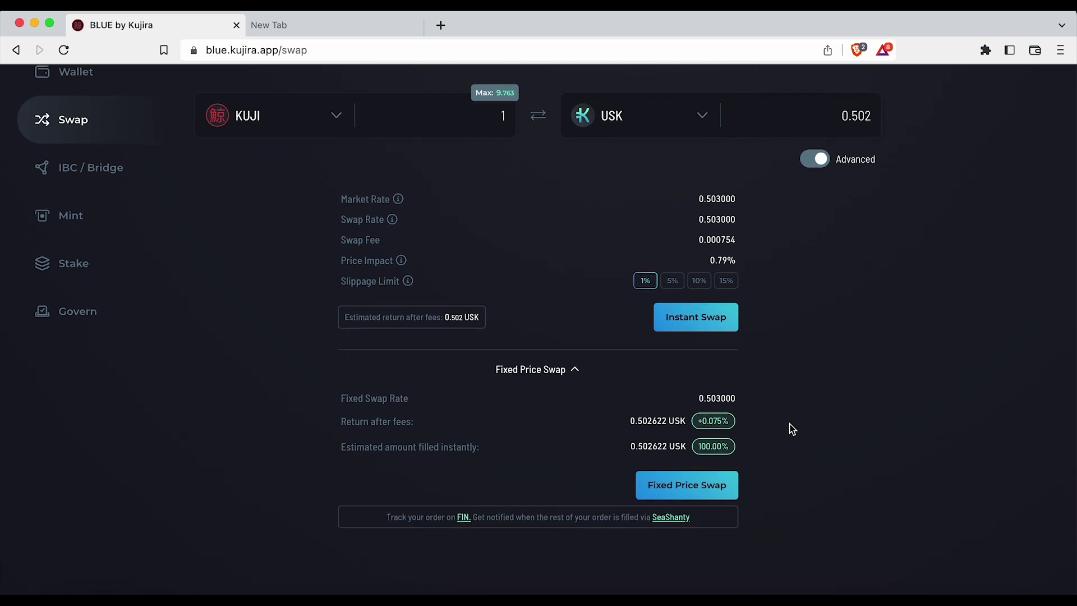
{"action": "scroll", "coordinate": [779, 417], "scroll_direction": "down", "scroll_amount": 2}
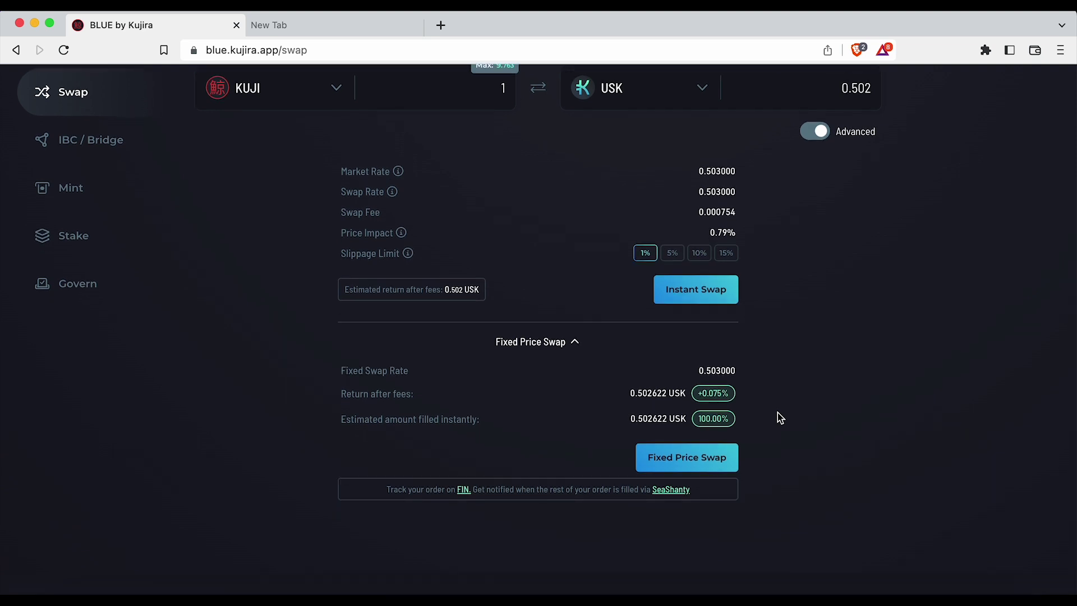
{"action": "scroll", "coordinate": [777, 412], "scroll_direction": "up", "scroll_amount": 1}
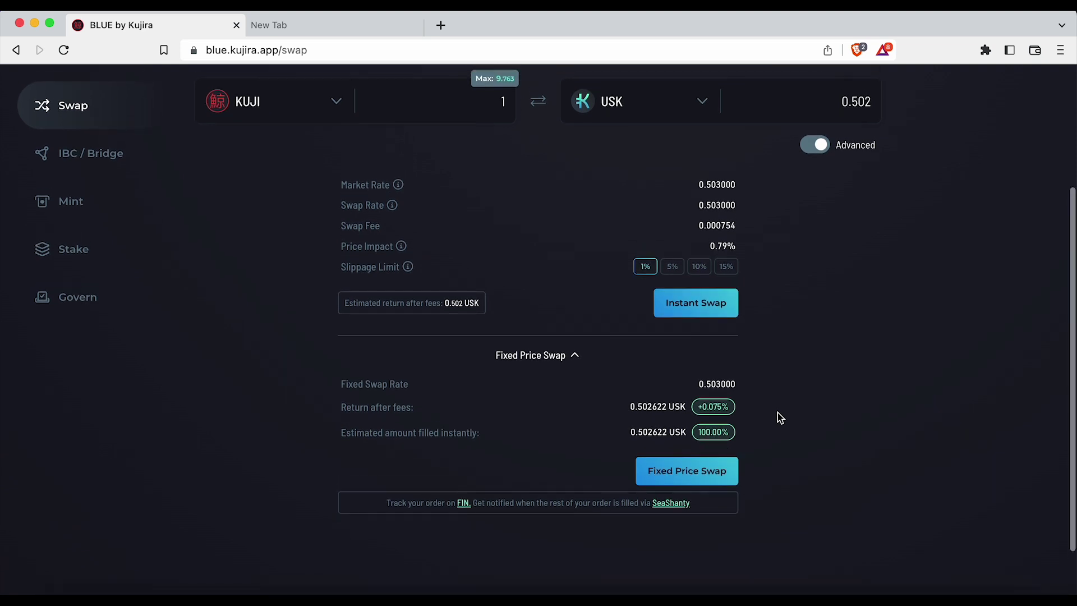
{"action": "scroll", "coordinate": [777, 413], "scroll_direction": "down", "scroll_amount": 1}
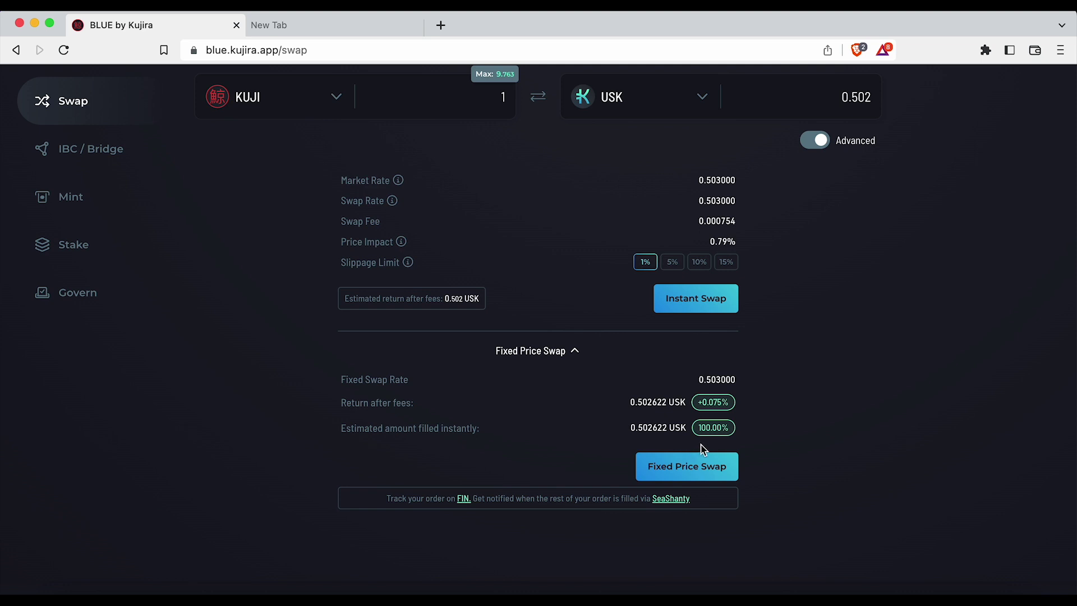
Step: Place the fixed-price order and approve it in Keplr with the Low fee
{"action": "left_click", "coordinate": [689, 469]}
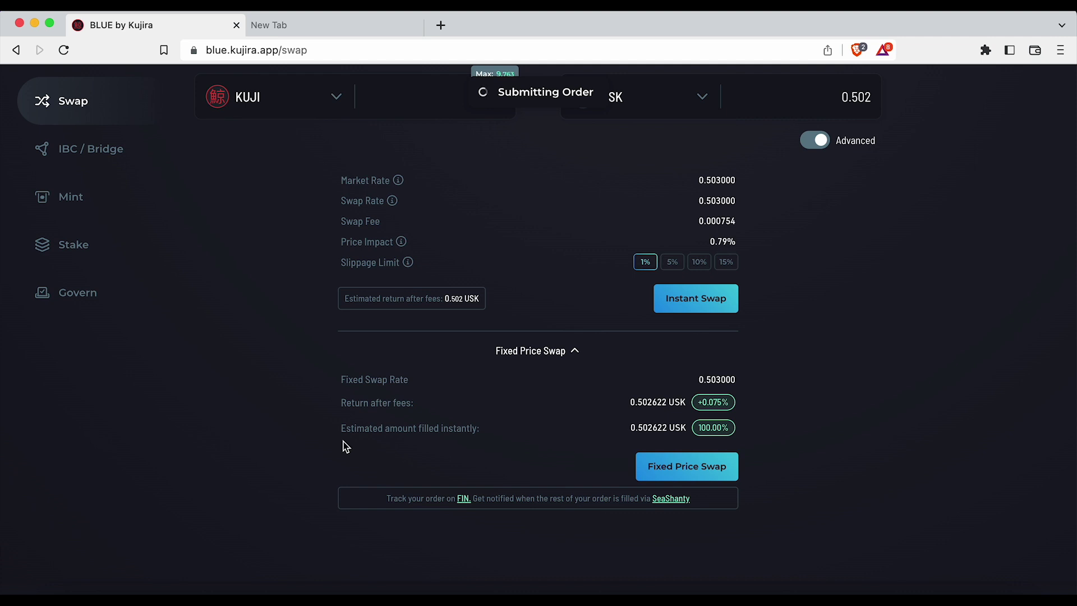
{"action": "left_click", "coordinate": [56, 381]}
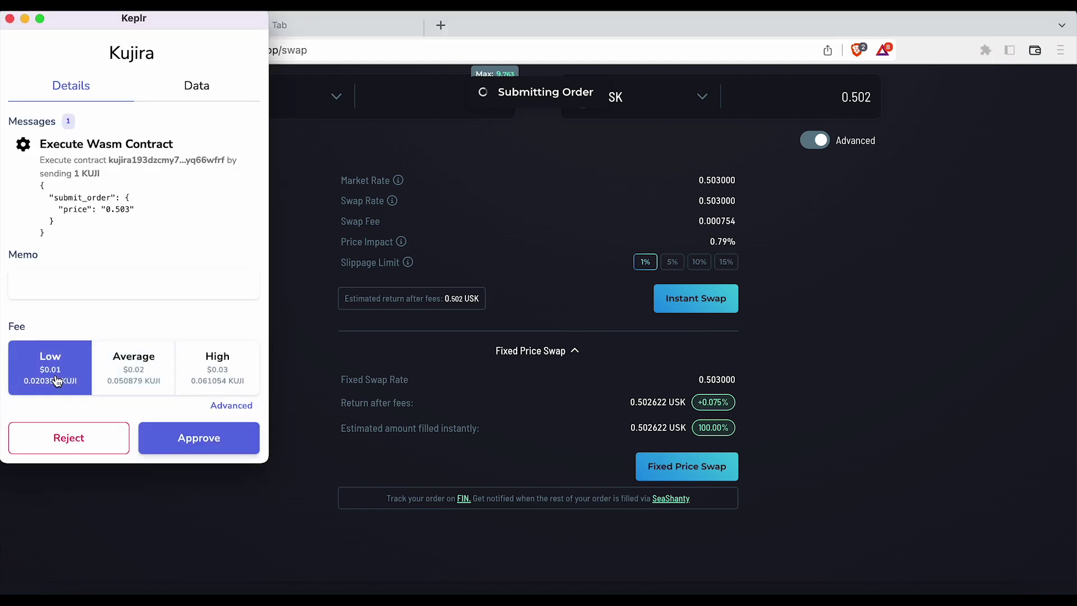
{"action": "left_click", "coordinate": [215, 447]}
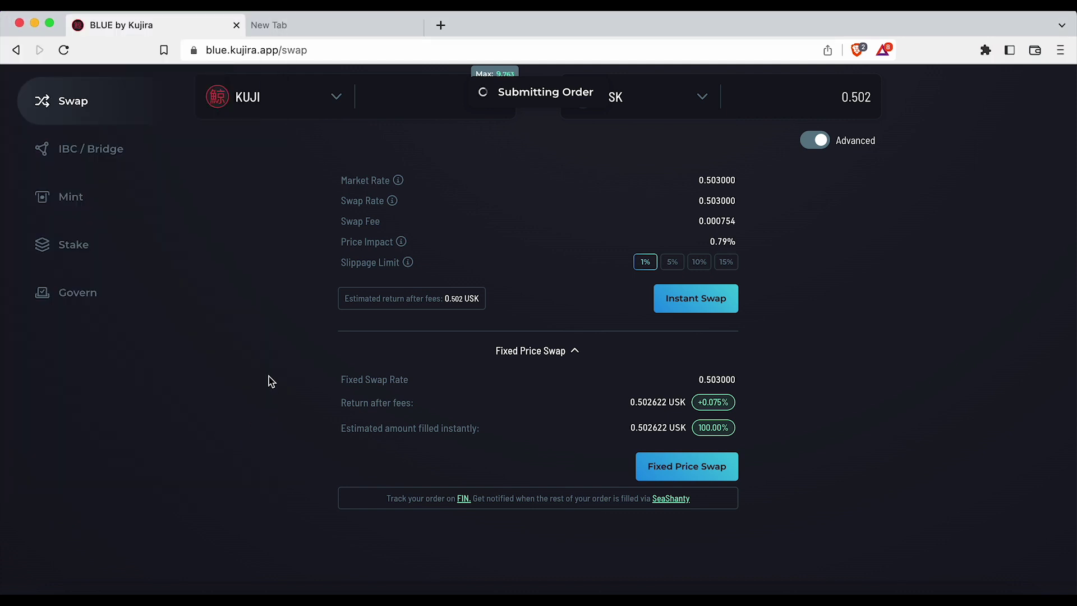
{"action": "scroll", "coordinate": [270, 382], "scroll_direction": "up", "scroll_amount": 1}
{"action": "scroll", "coordinate": [271, 381], "scroll_direction": "up", "scroll_amount": 3}
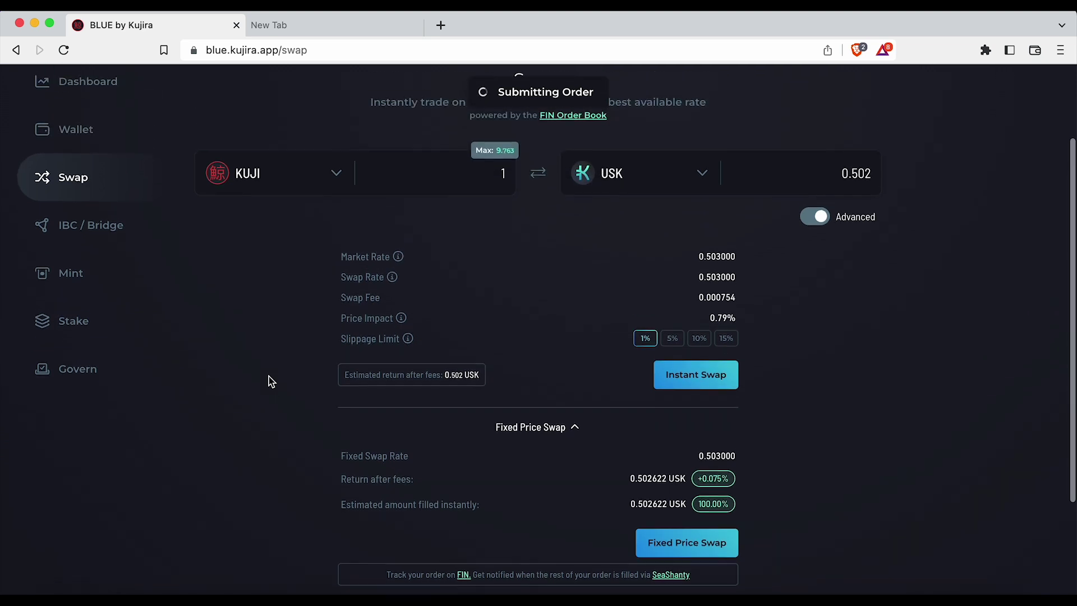
{"action": "scroll", "coordinate": [271, 382], "scroll_direction": "up", "scroll_amount": 1}
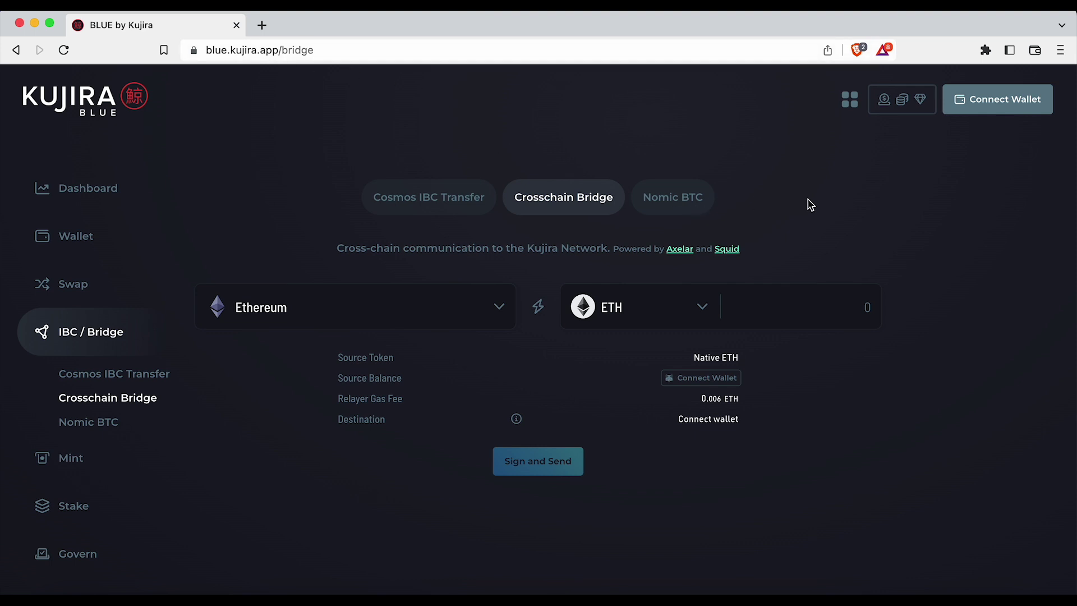
Step: Connect Keplr on the Crosschain Bridge page so the destination shows the Kujira address
{"action": "left_click", "coordinate": [994, 110]}
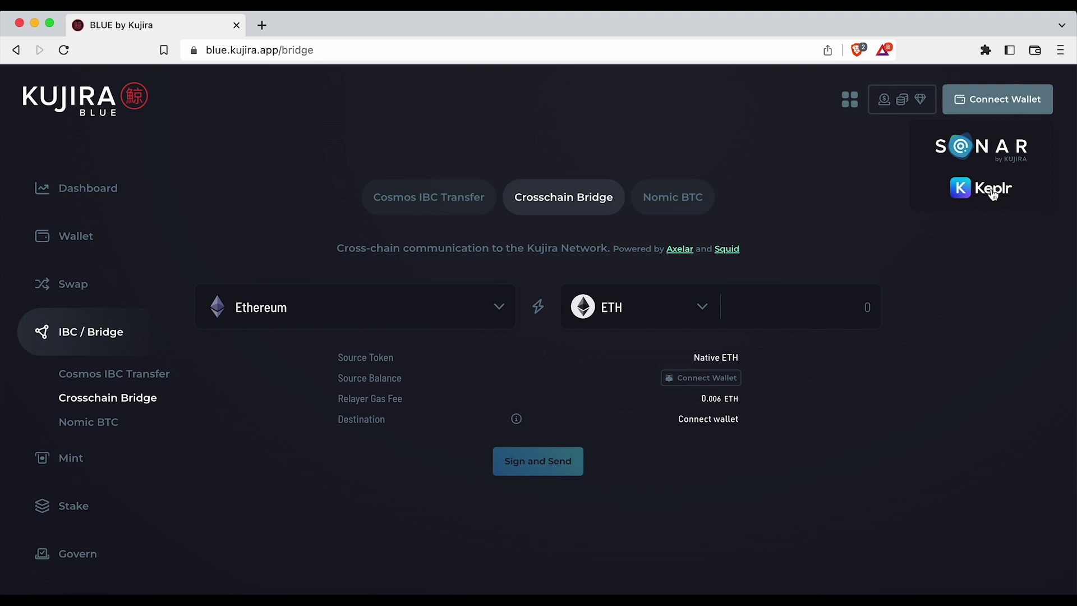
{"action": "left_click", "coordinate": [993, 191]}
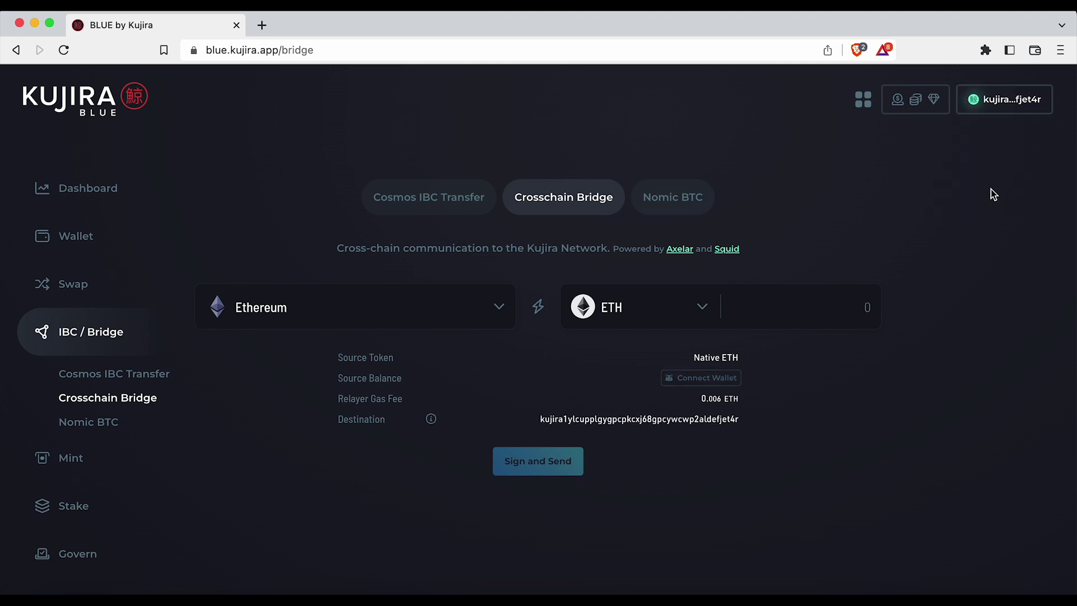
Step: Set the bridge to send 10 USDC from Polygon and generate its deposit address
{"action": "left_click", "coordinate": [494, 315]}
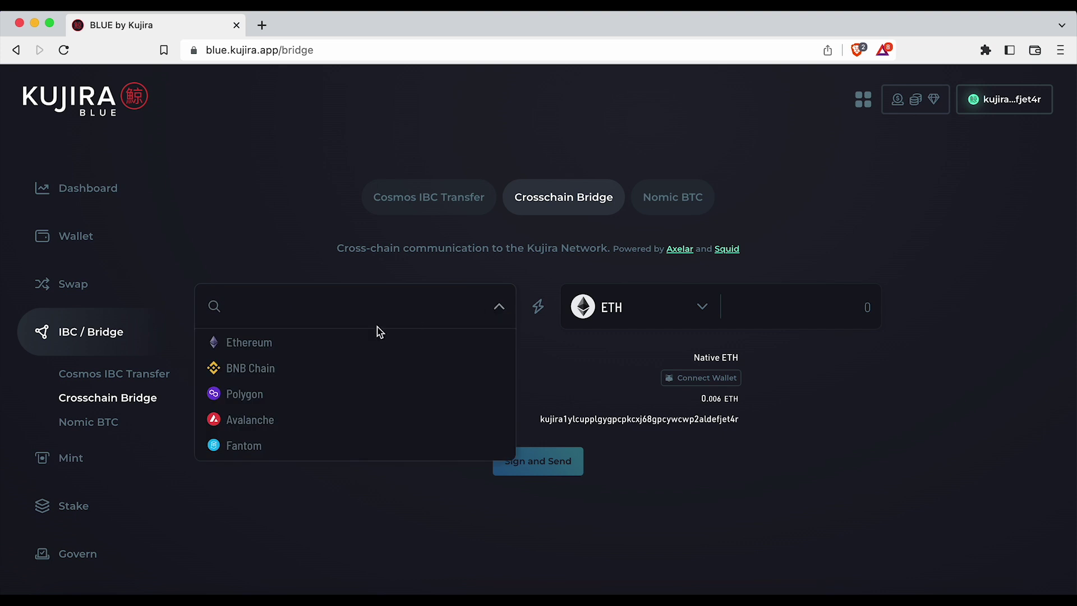
{"action": "left_click", "coordinate": [270, 399]}
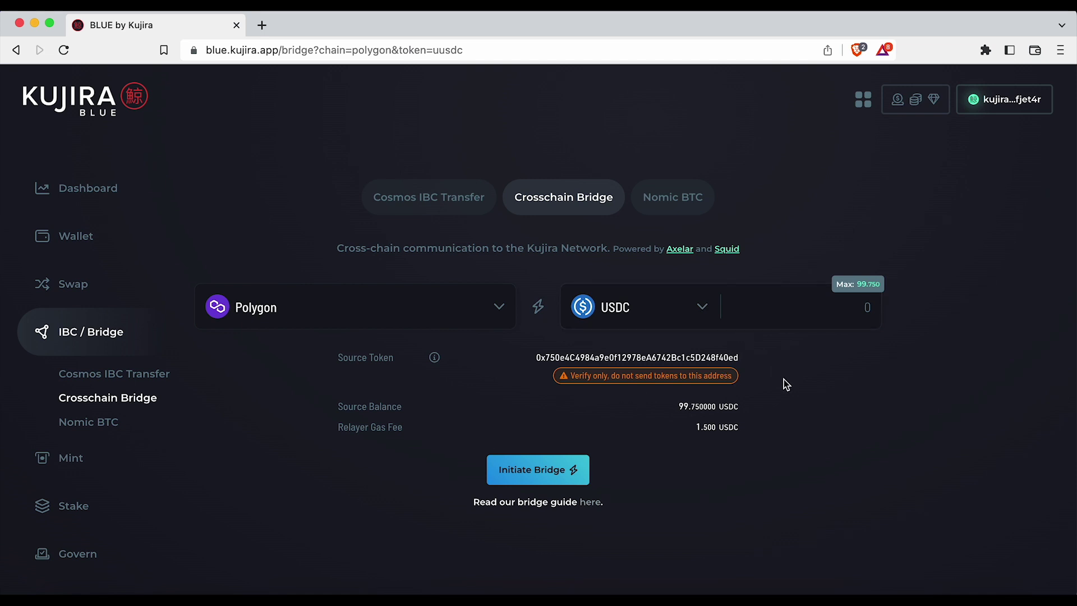
{"action": "left_click", "coordinate": [698, 308]}
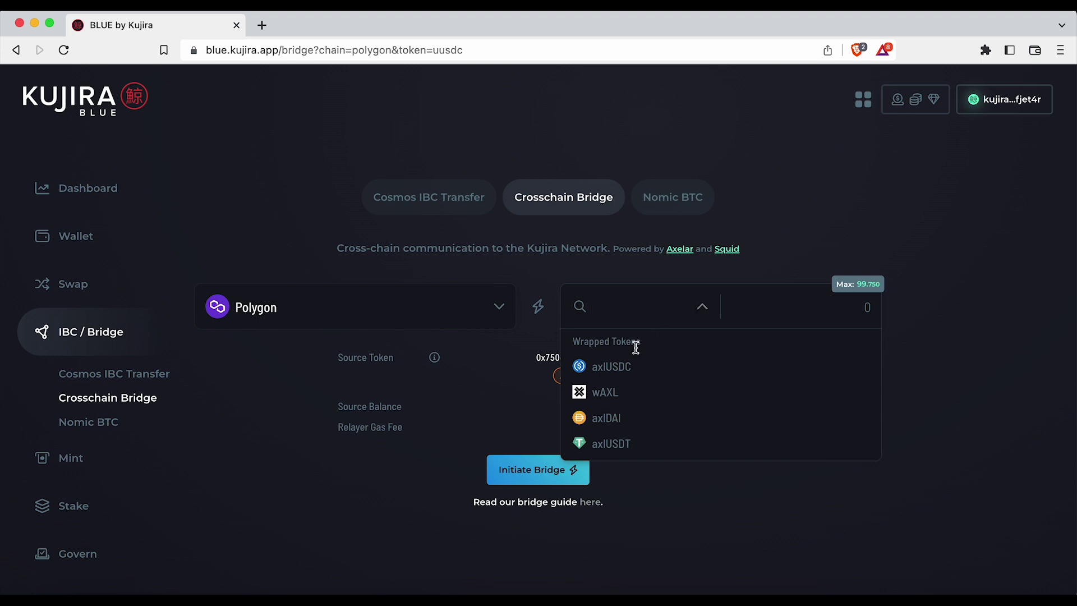
{"action": "left_click", "coordinate": [630, 368]}
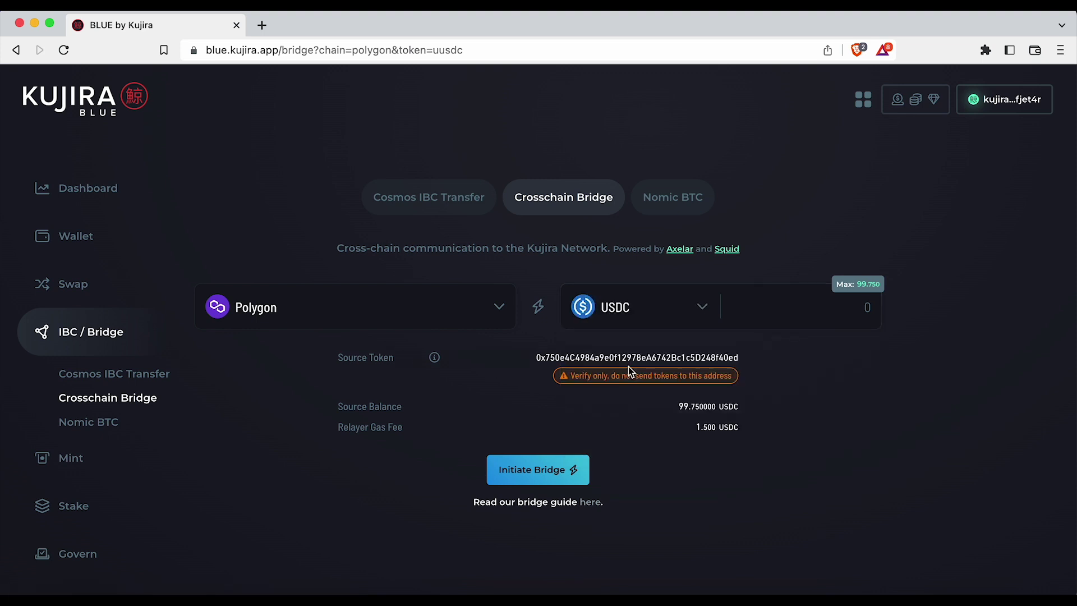
{"action": "left_click", "coordinate": [865, 310]}
{"action": "type", "text": "10"}
{"action": "left_click", "coordinate": [555, 478]}
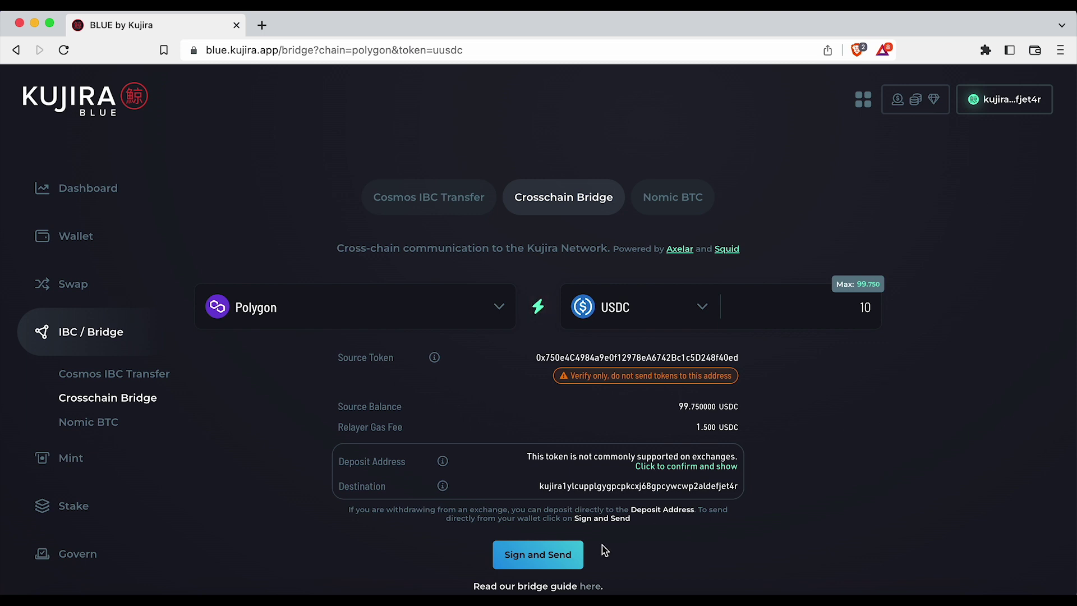
Step: Sign and send the 10 USDC transfer, confirming the 10 axlUSDC transaction in MetaMask
{"action": "left_click", "coordinate": [538, 559]}
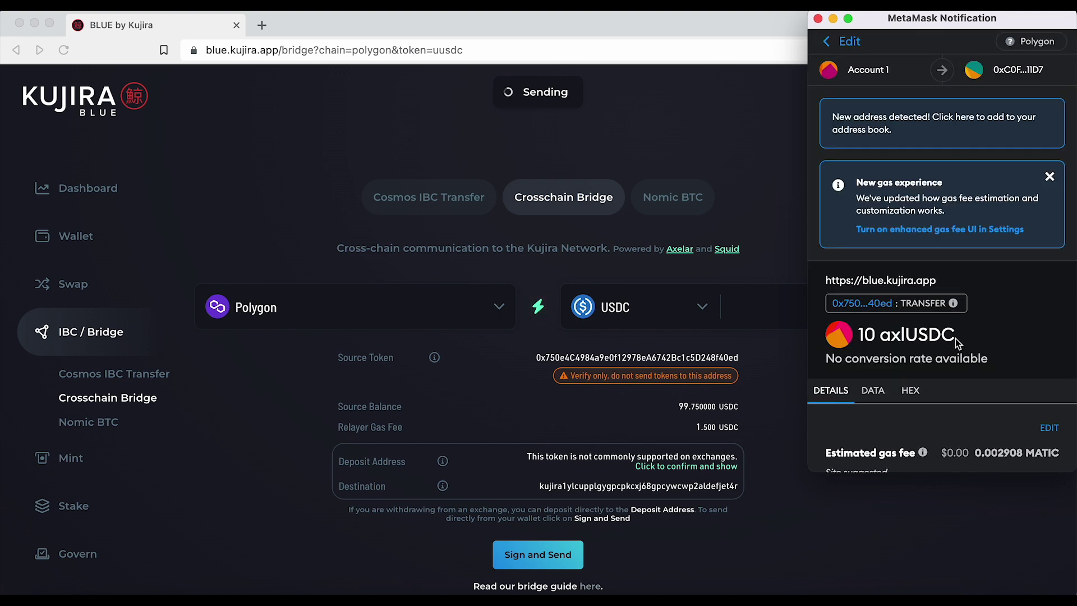
{"action": "scroll", "coordinate": [955, 338], "scroll_direction": "down", "scroll_amount": 3}
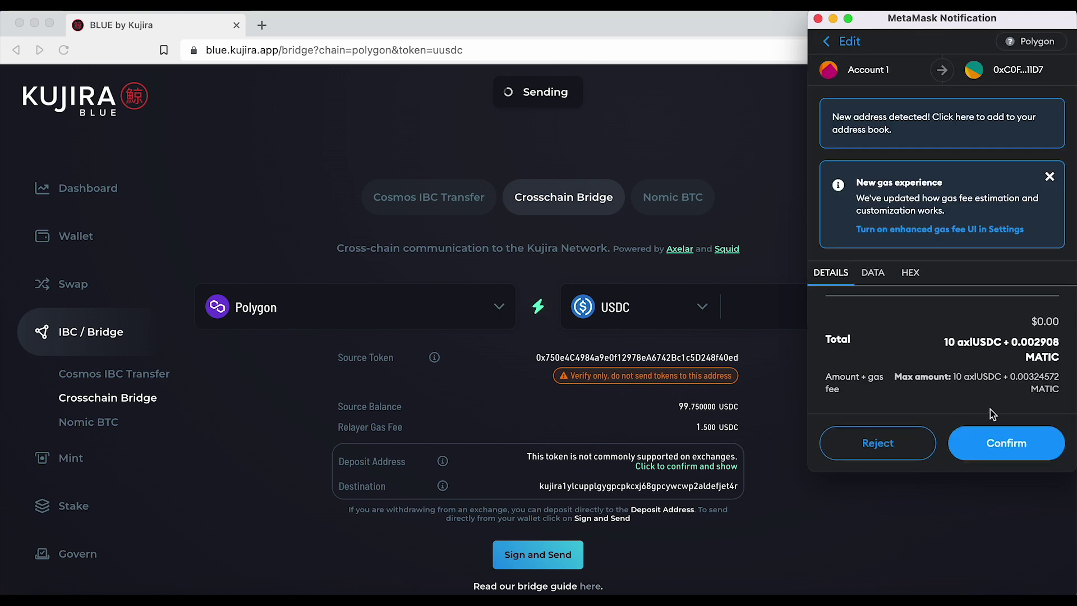
{"action": "left_click", "coordinate": [1000, 449]}
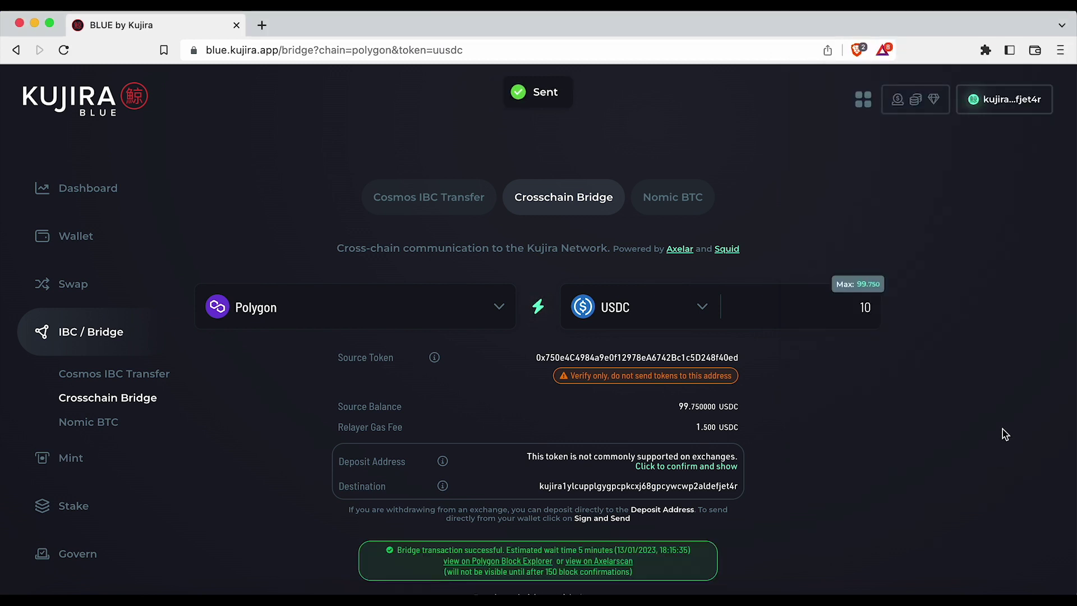
{"action": "scroll", "coordinate": [1005, 435], "scroll_direction": "down", "scroll_amount": 3}
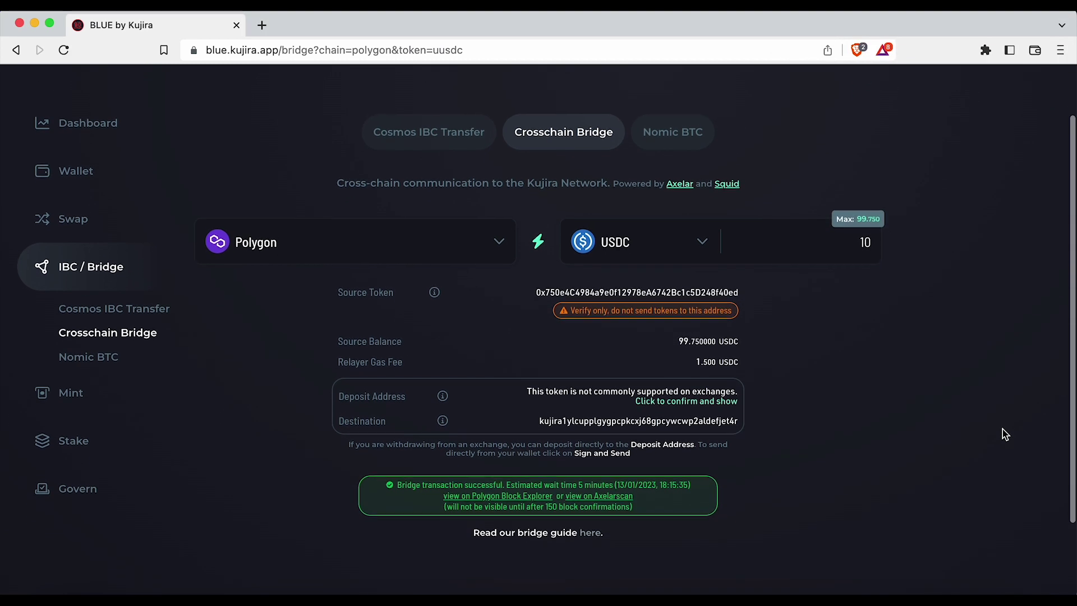
{"action": "scroll", "coordinate": [1005, 435], "scroll_direction": "down", "scroll_amount": 2}
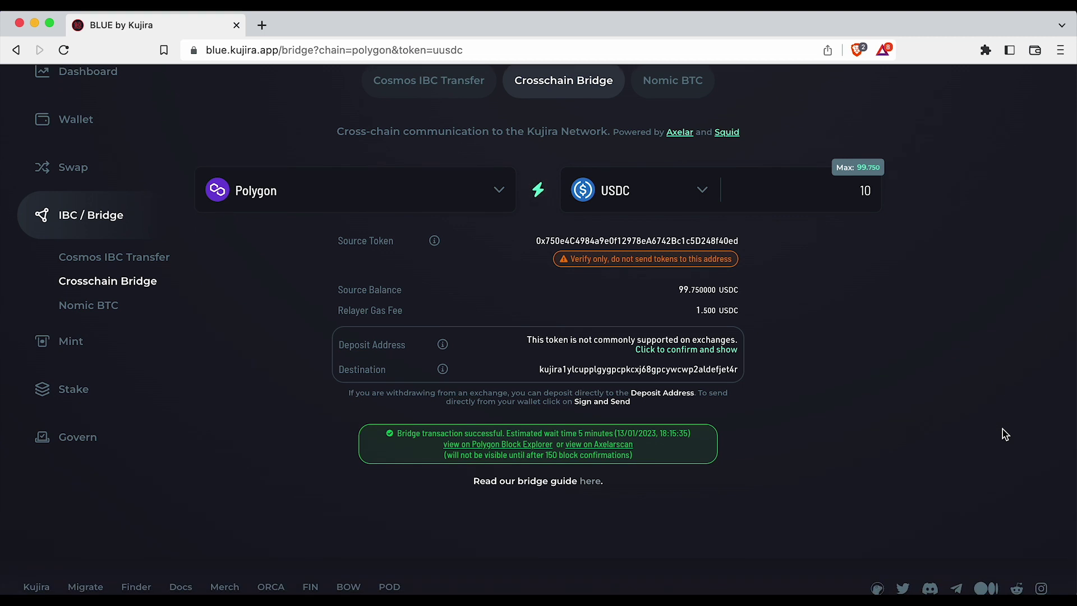